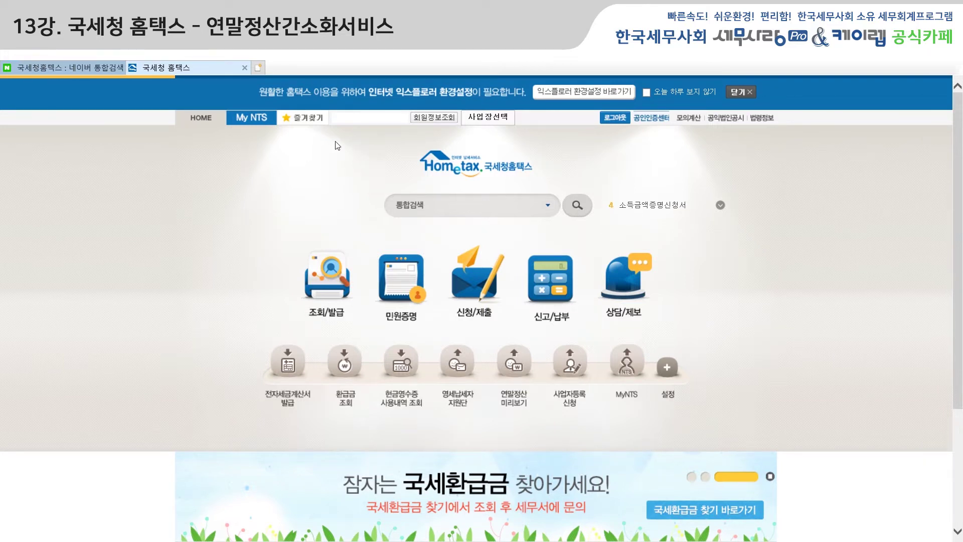
- Open the employee income and tax deduction data inquiry (소득·세액공제조회/발급) in the year-end settlement simplification service
left_click(329, 283)
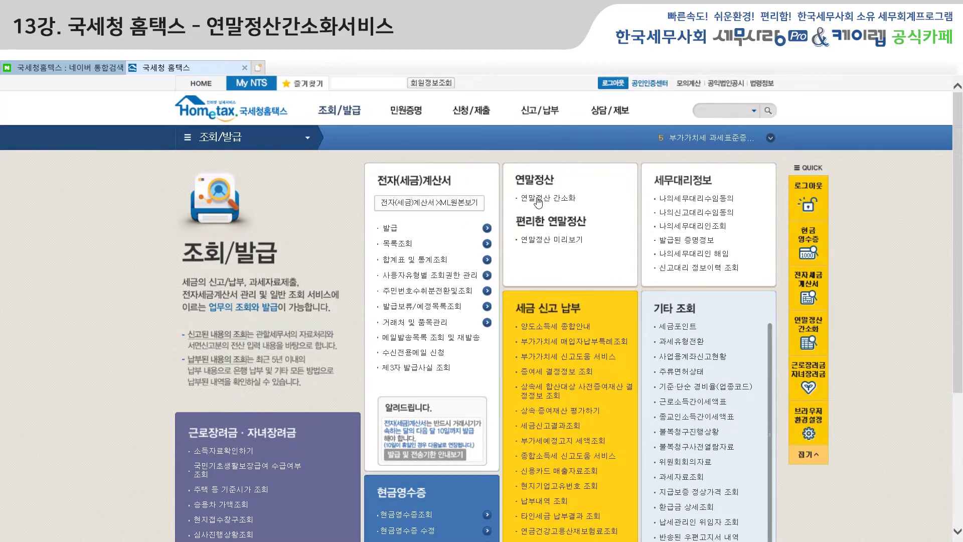
left_click(539, 201)
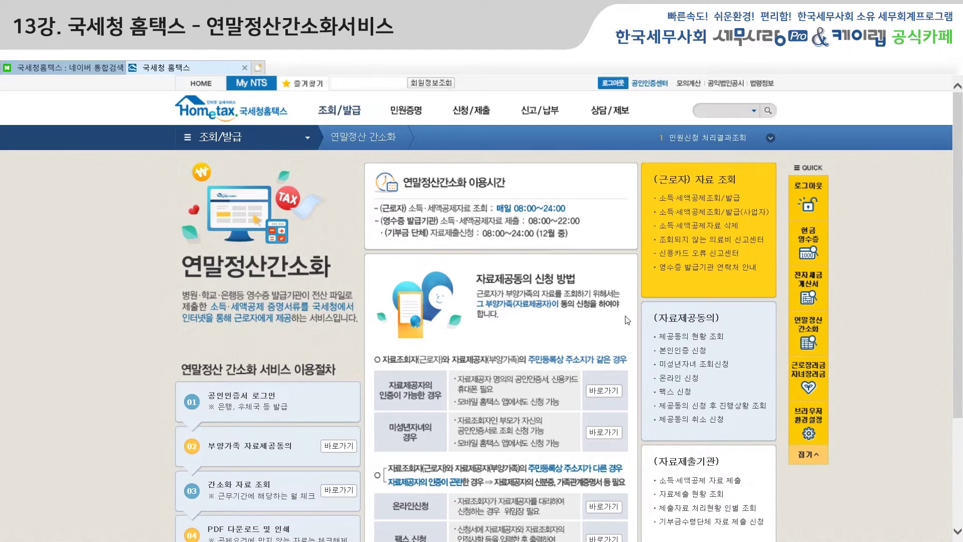
left_click(689, 198)
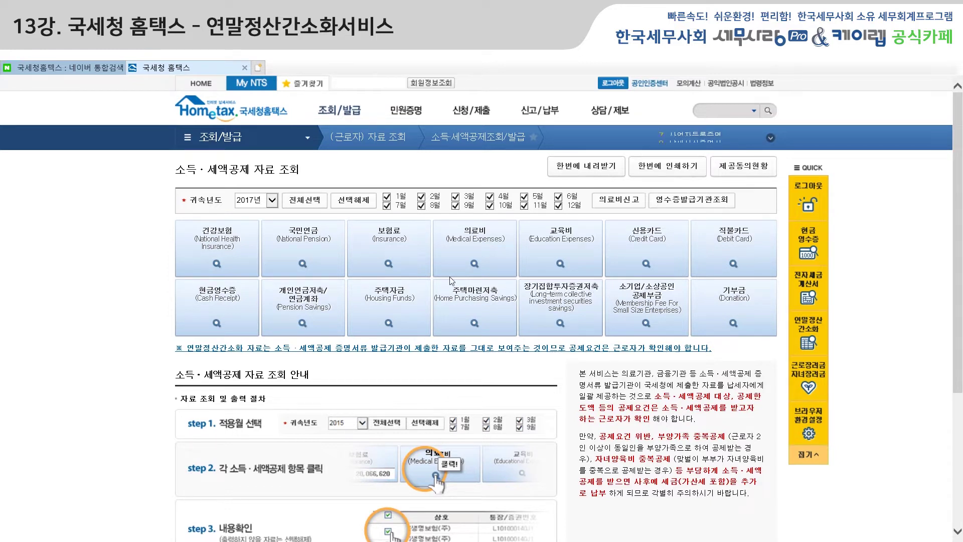
- Look up the 2017 credit card, education expense and donation records for all months
left_click(654, 239)
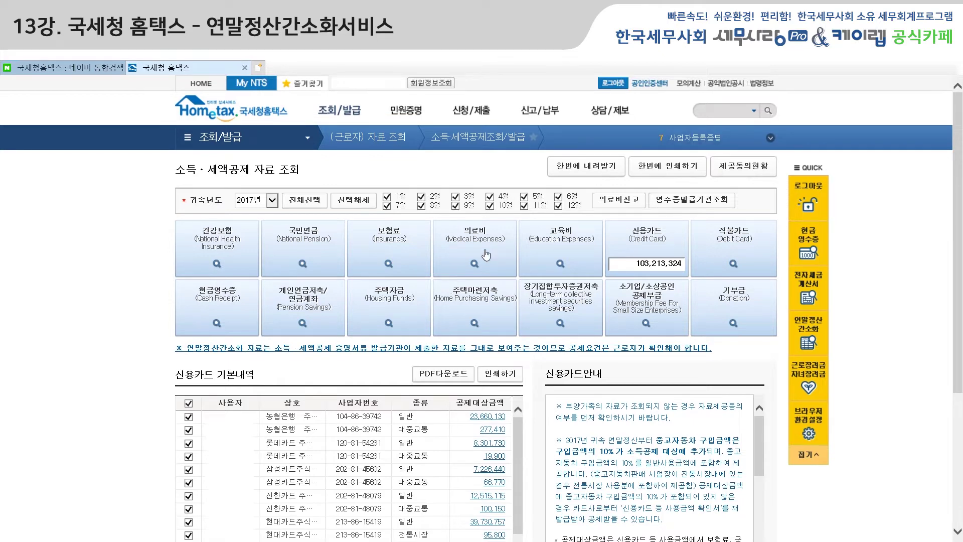
left_click(557, 245)
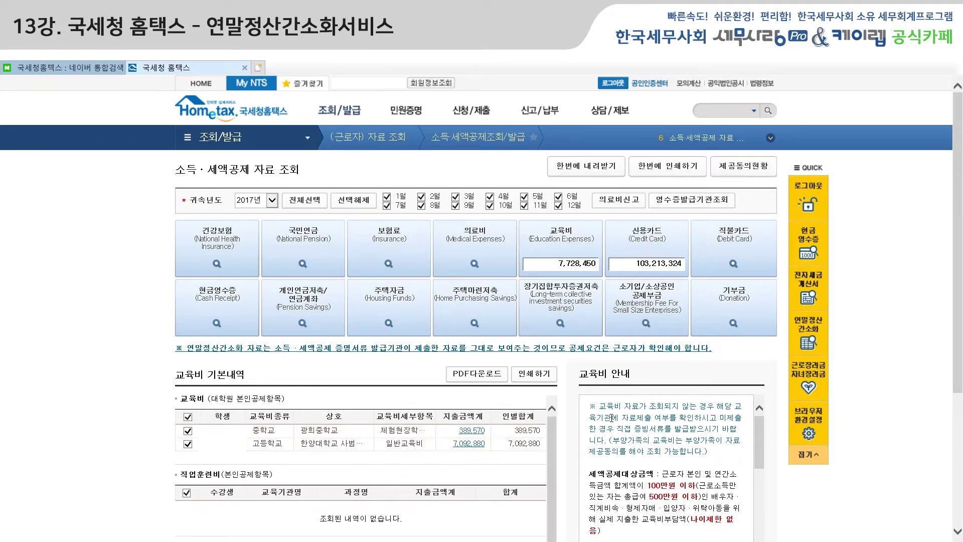
left_click(731, 307)
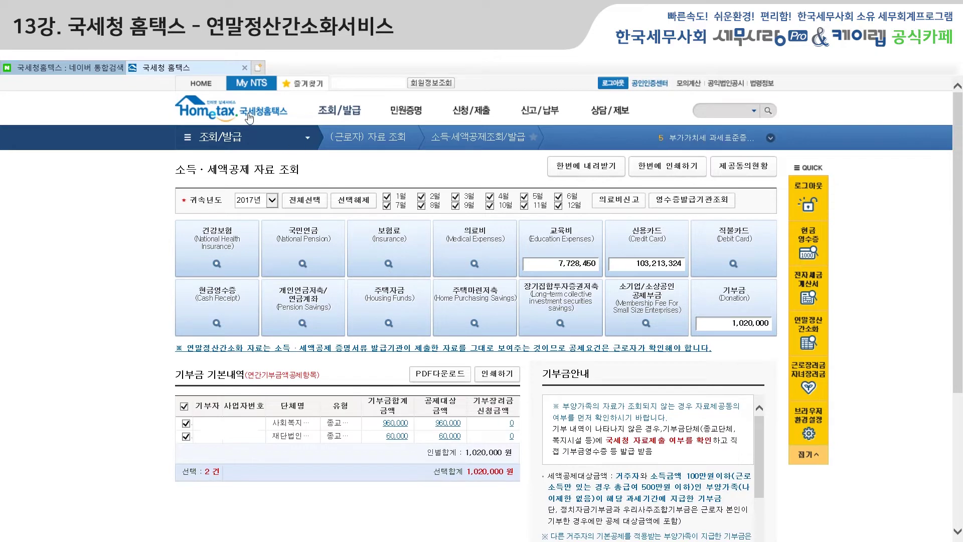
- Return to the year-end settlement simplification page through the home page and query the data provision consent status (제공동의 현황) for 2018
left_click(231, 118)
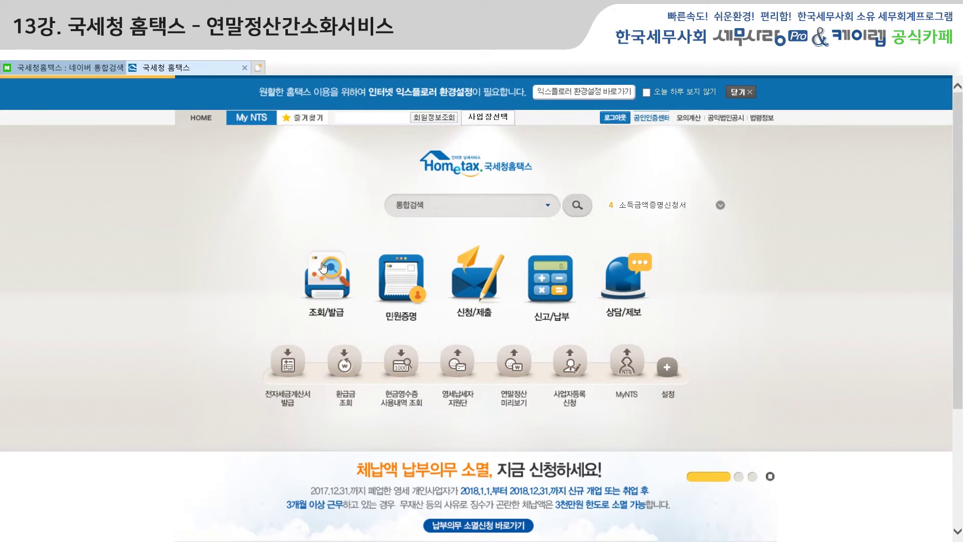
left_click(331, 290)
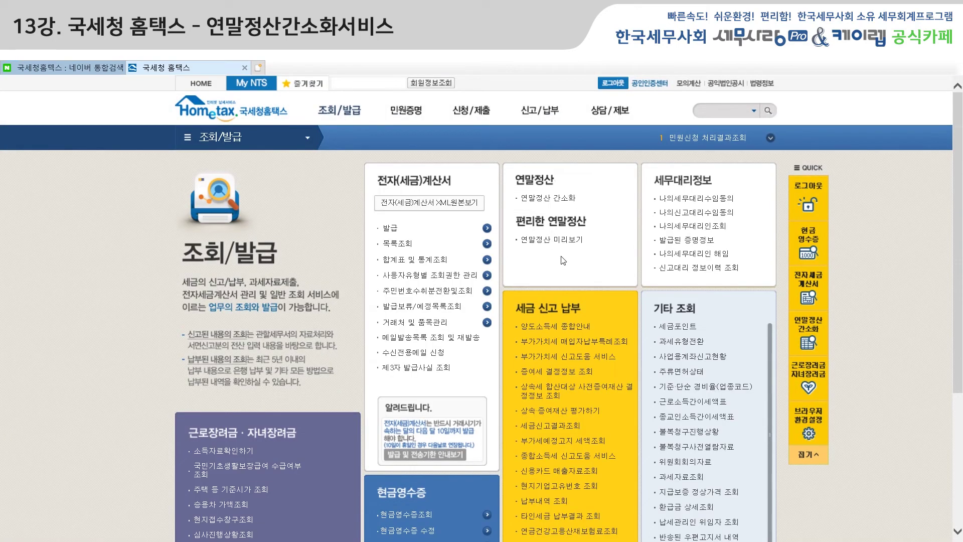
left_click(550, 201)
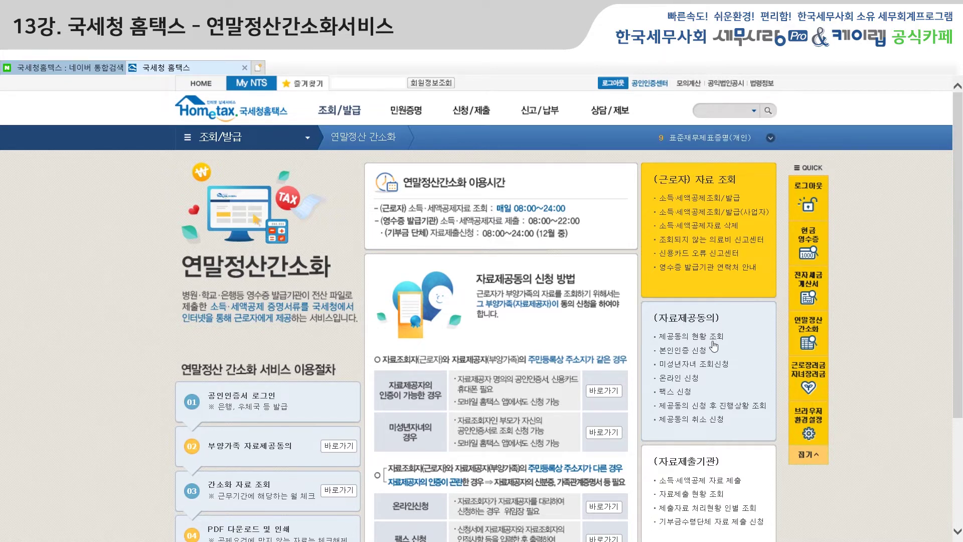
left_click(676, 337)
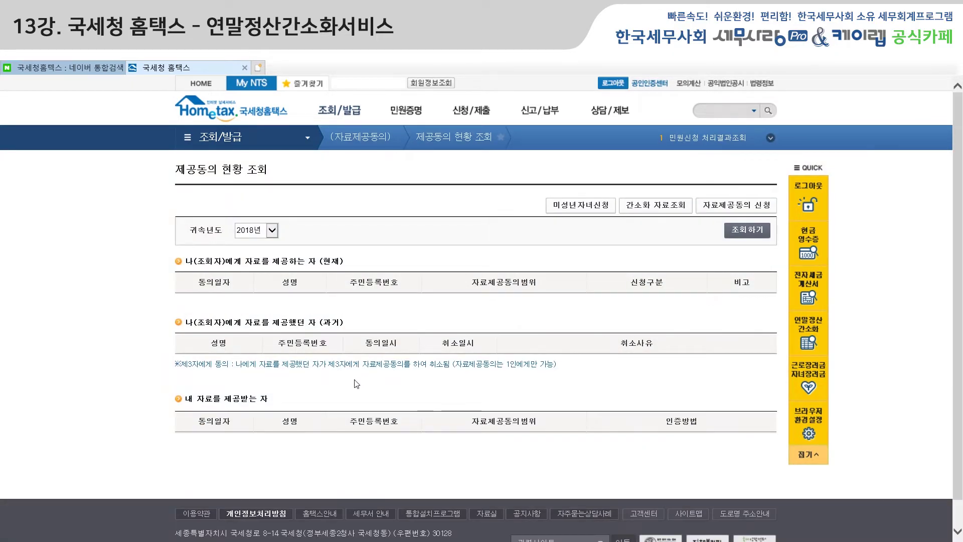
left_click(754, 233)
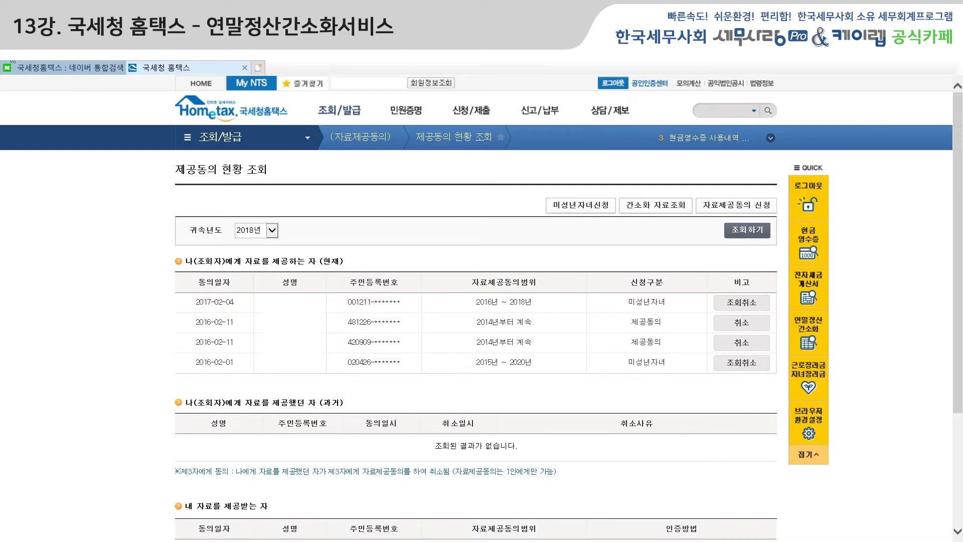
- View the application form for inquiring a minor child's data (미성년자녀 신청), close it and return to the simplification page
key("BackSpace")
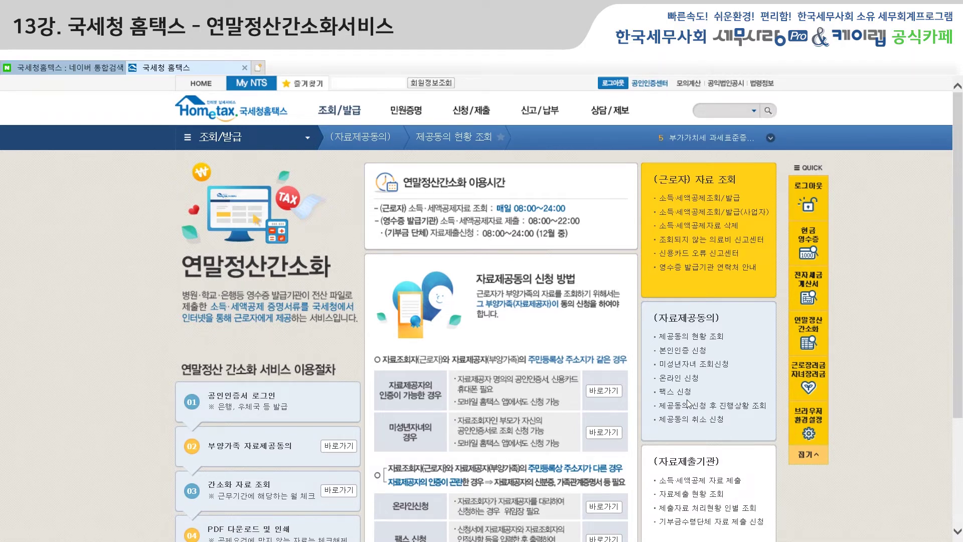
left_click(691, 364)
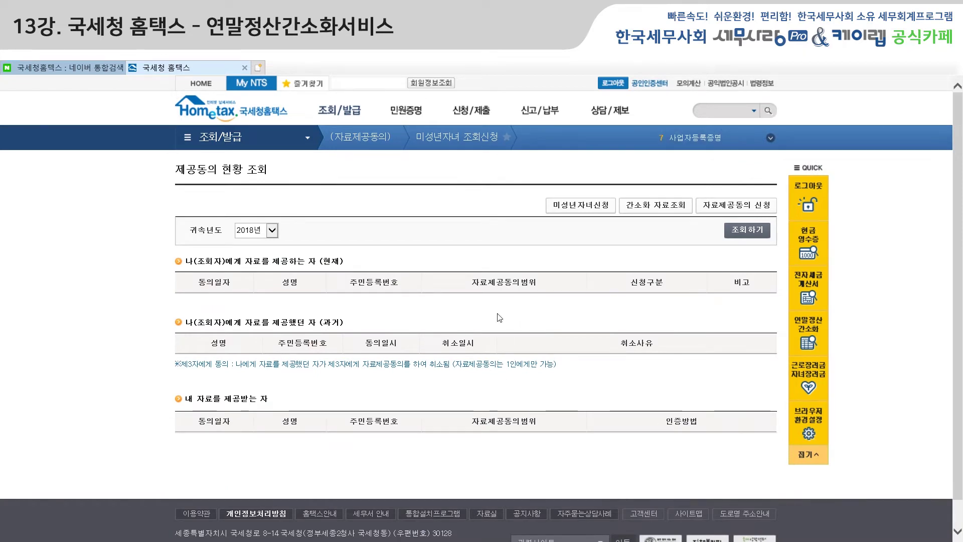
left_click(582, 209)
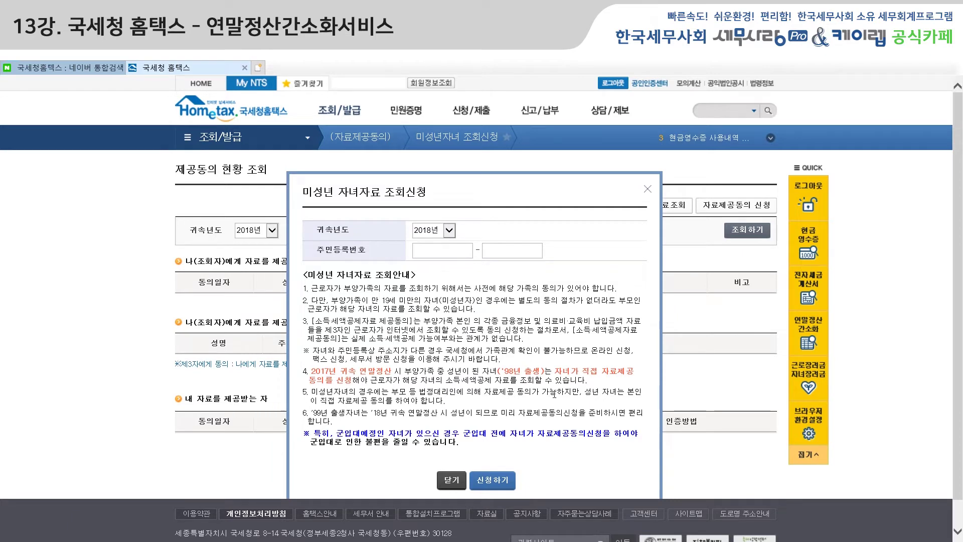
left_click(648, 189)
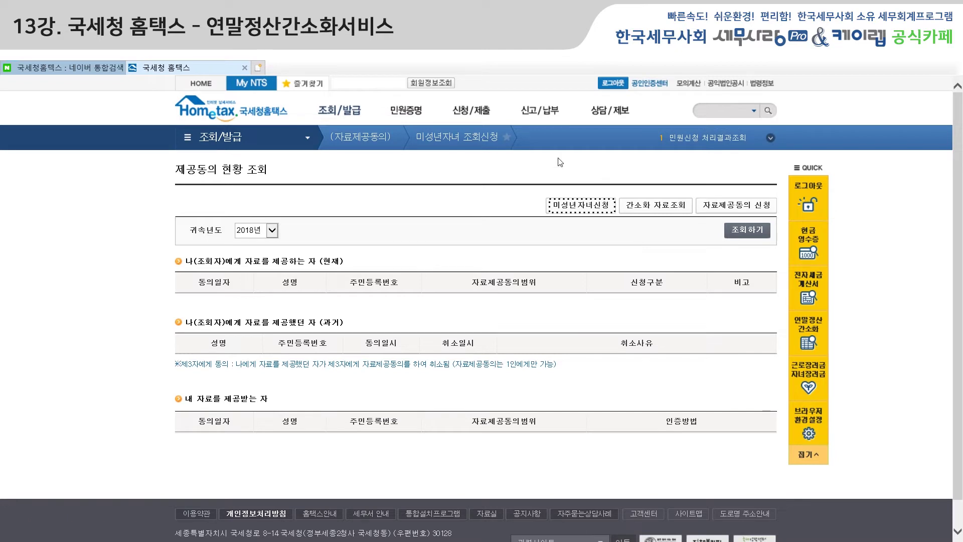
left_click(11, 48)
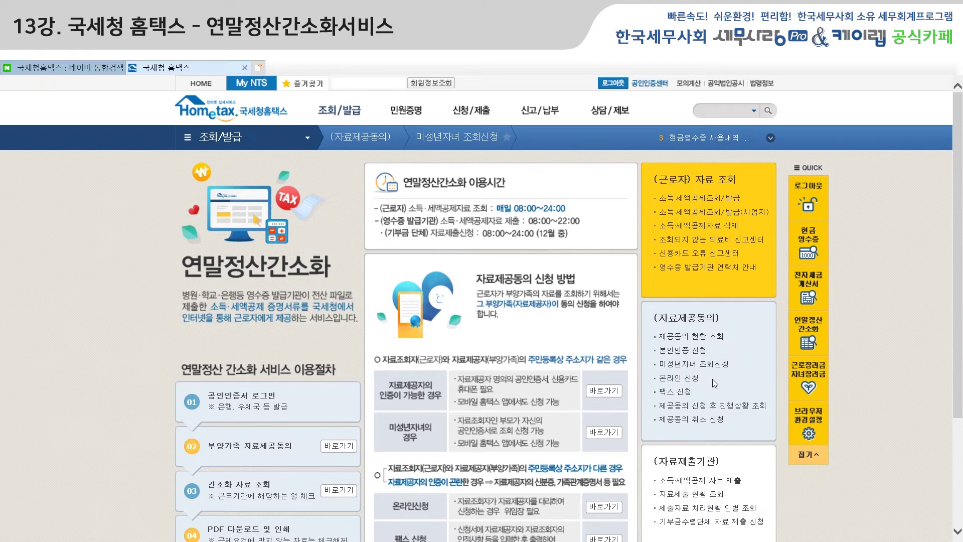
- Review the self-authentication form for data provision consent (본인인증 신청), then return to the simplification page
left_click(685, 353)
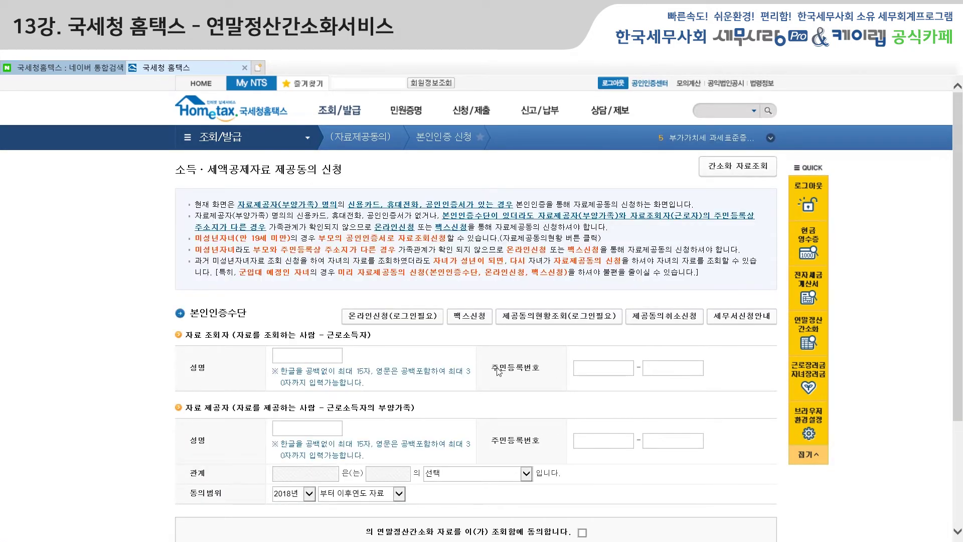
scroll(498, 371, "down", 2)
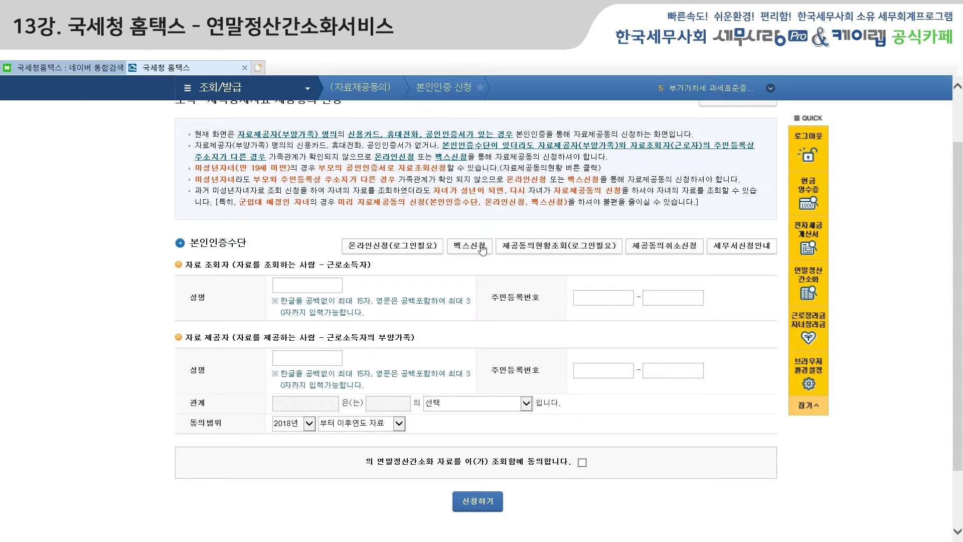
key("alt+Left")
scroll(518, 249, "up", 2)
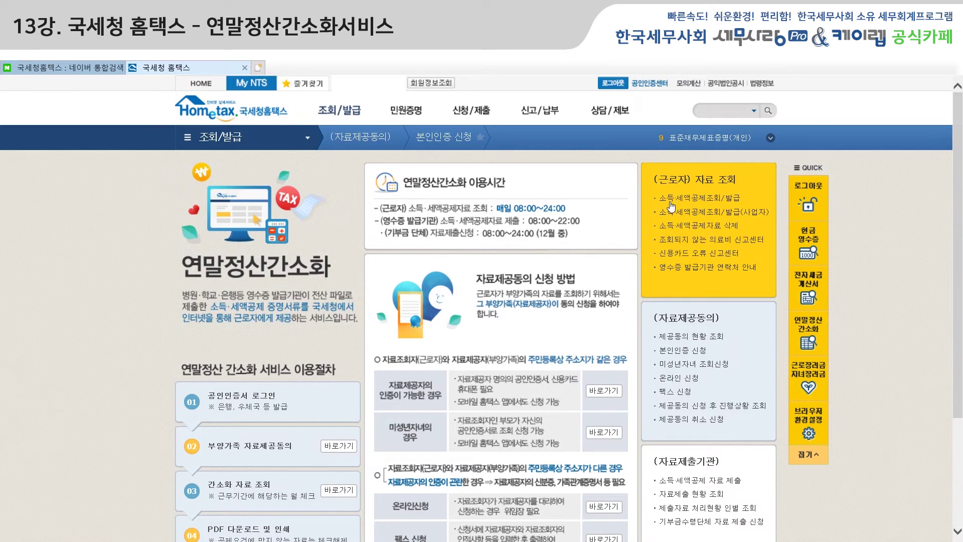
- Reopen the income and tax deduction data inquiry and exclude January through June of 2017
left_click(727, 199)
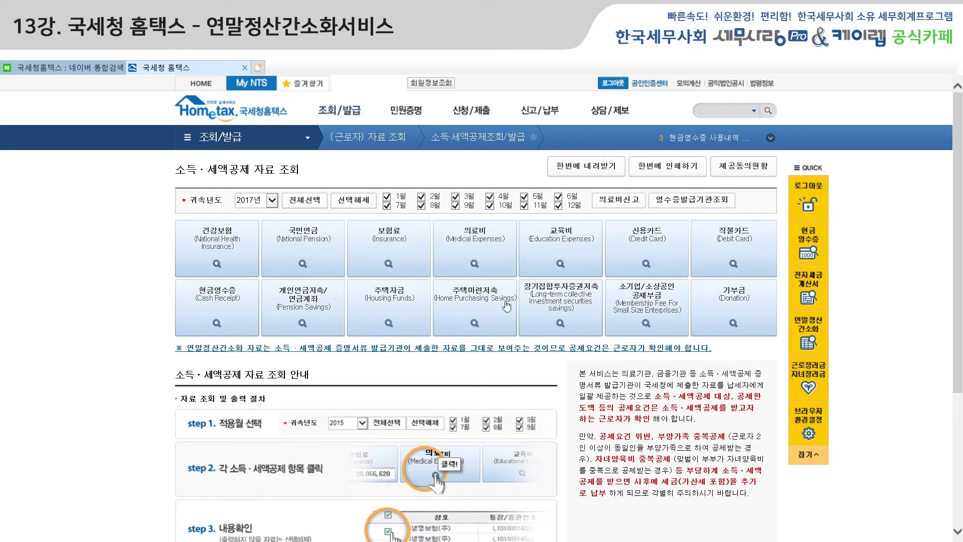
left_click(387, 197)
left_click(422, 197)
left_click(456, 197)
left_click(490, 197)
left_click(524, 197)
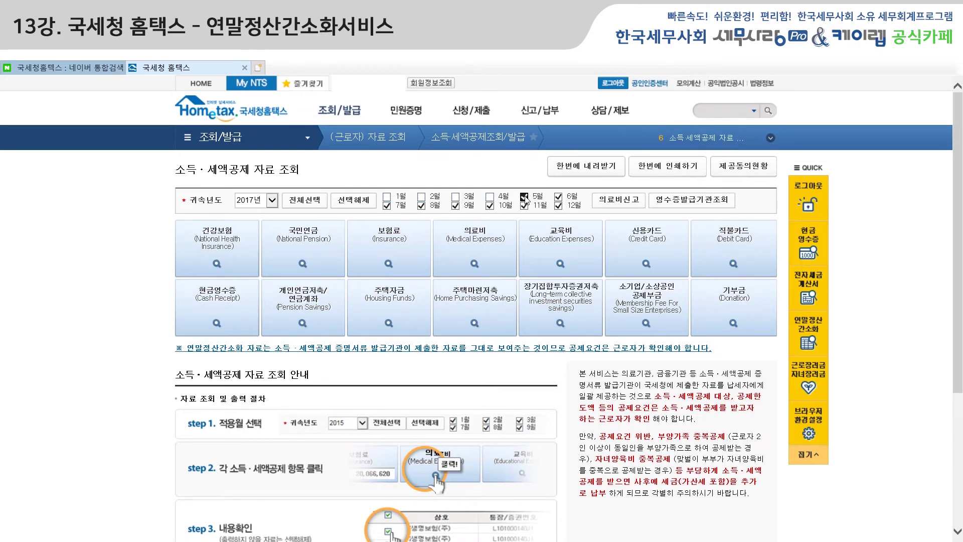
left_click(559, 198)
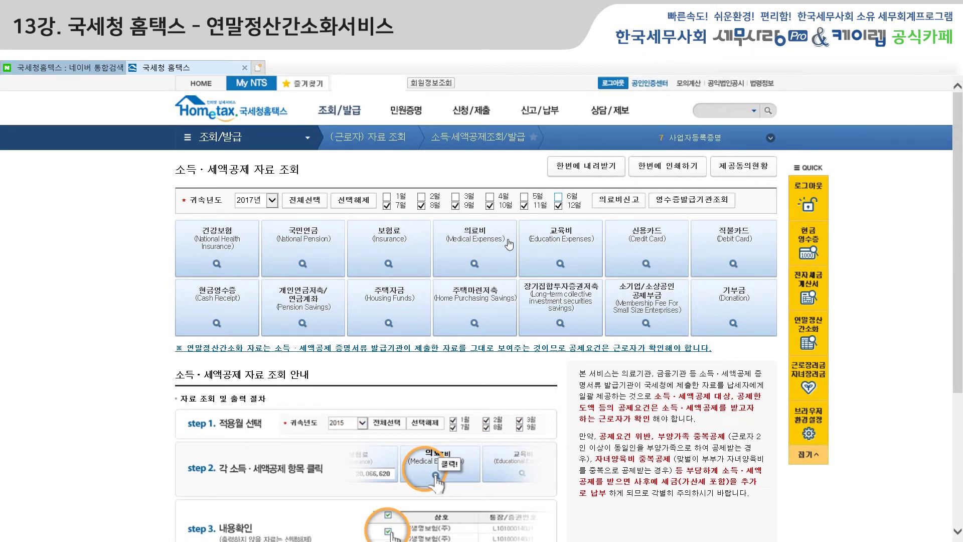
- Retrieve the July–December 2017 records for education, home purchasing savings, housing funds, donations, pension savings and cash receipts
left_click(568, 246)
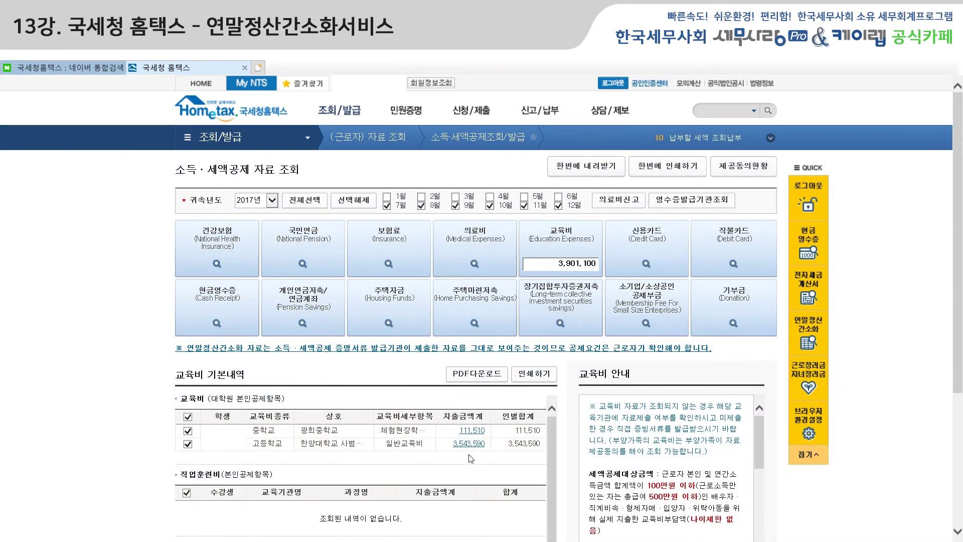
left_click(470, 308)
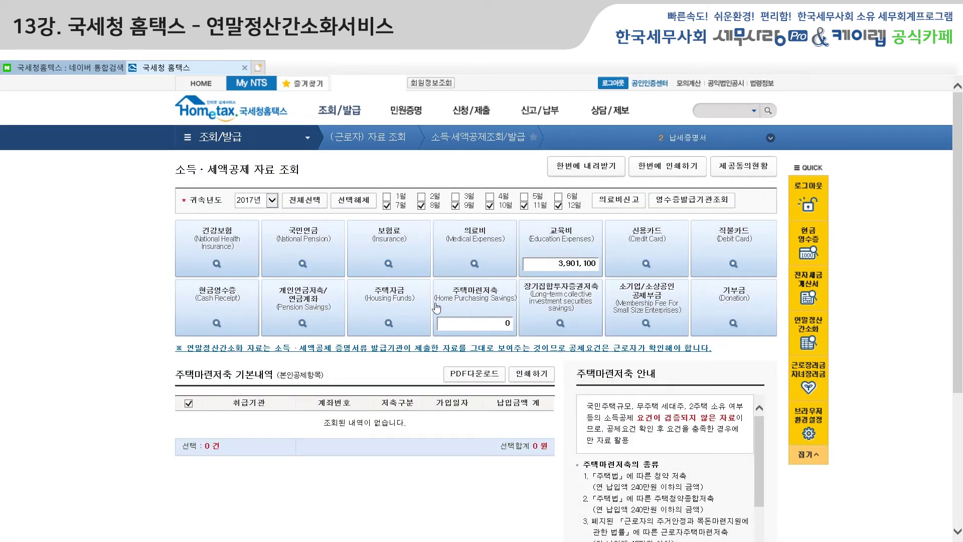
left_click(397, 308)
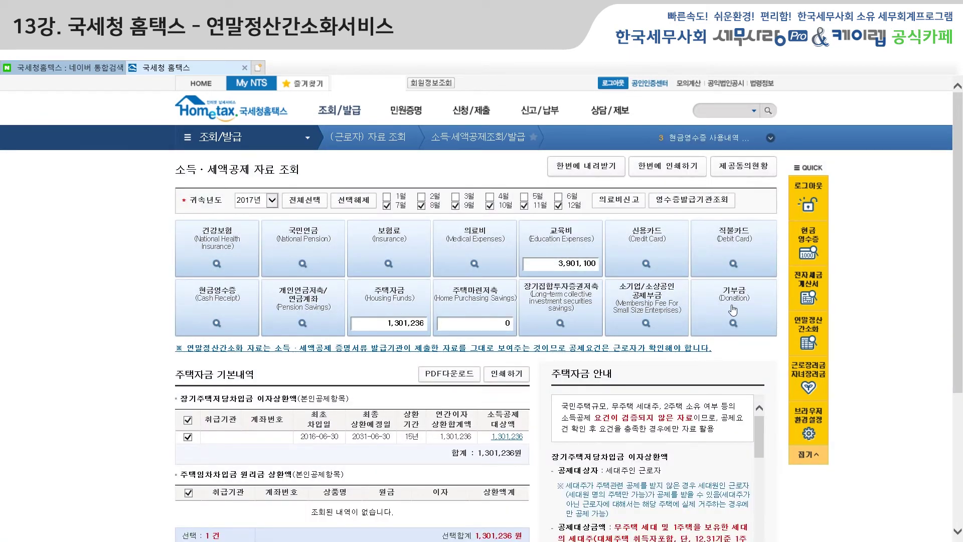
left_click(733, 310)
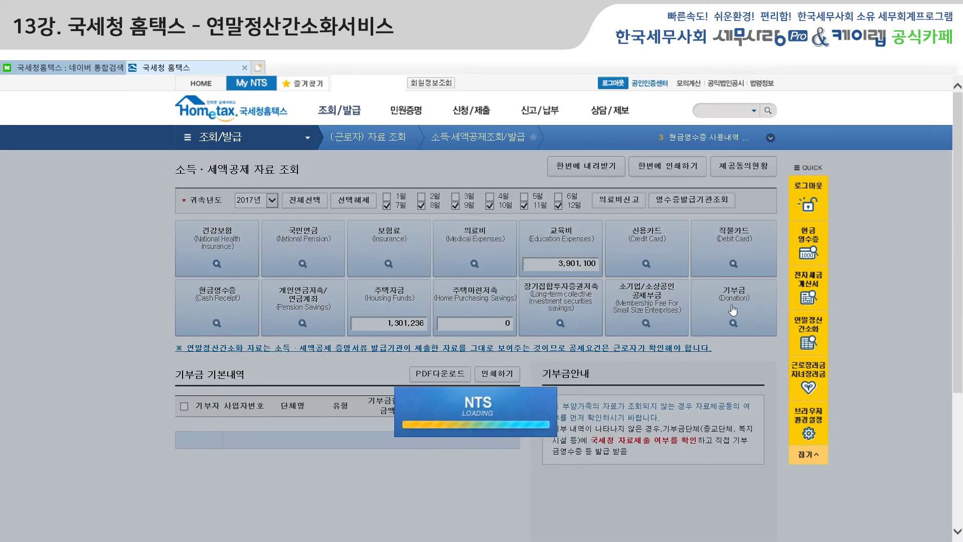
left_click(303, 314)
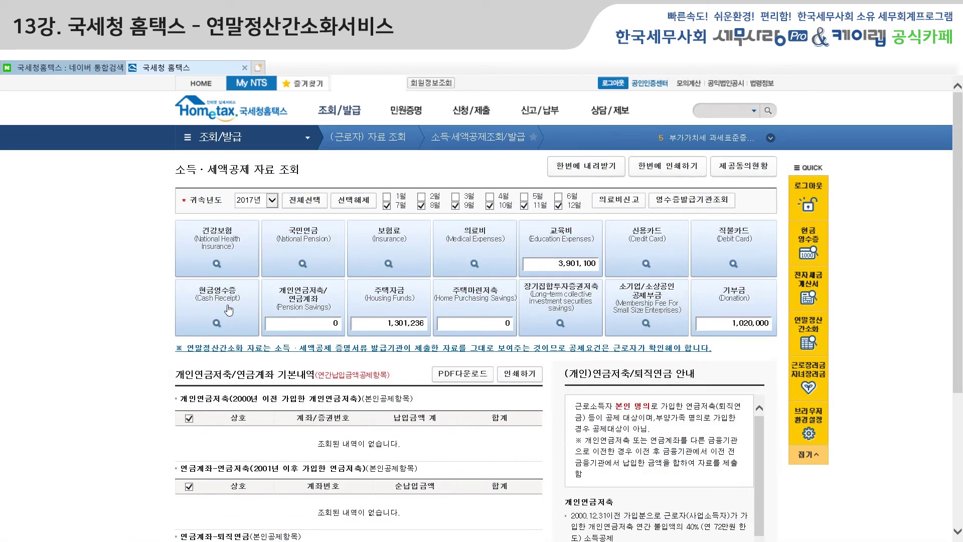
left_click(229, 310)
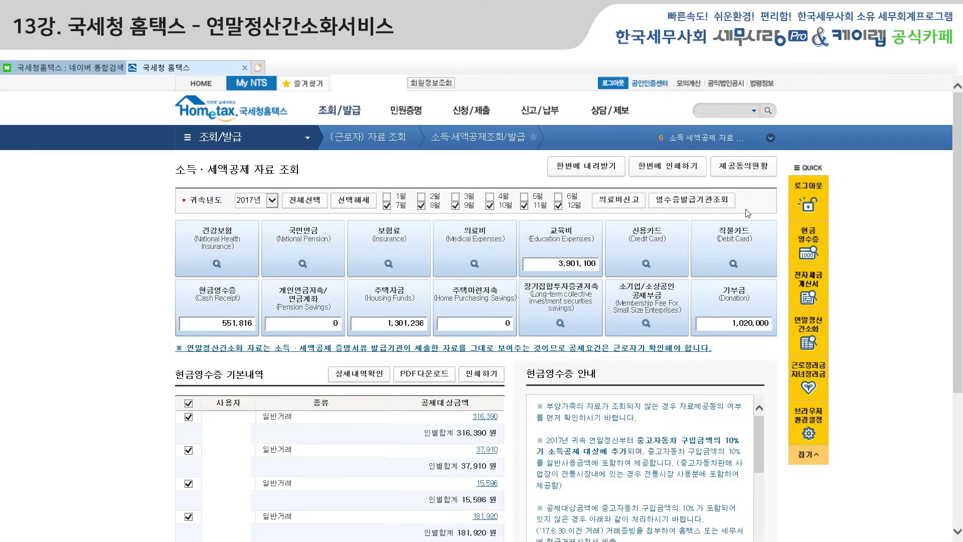
- Retrieve the debit card, credit card, medical, insurance, national pension and health insurance records for the selected months, then redisplay the credit card details
left_click(730, 252)
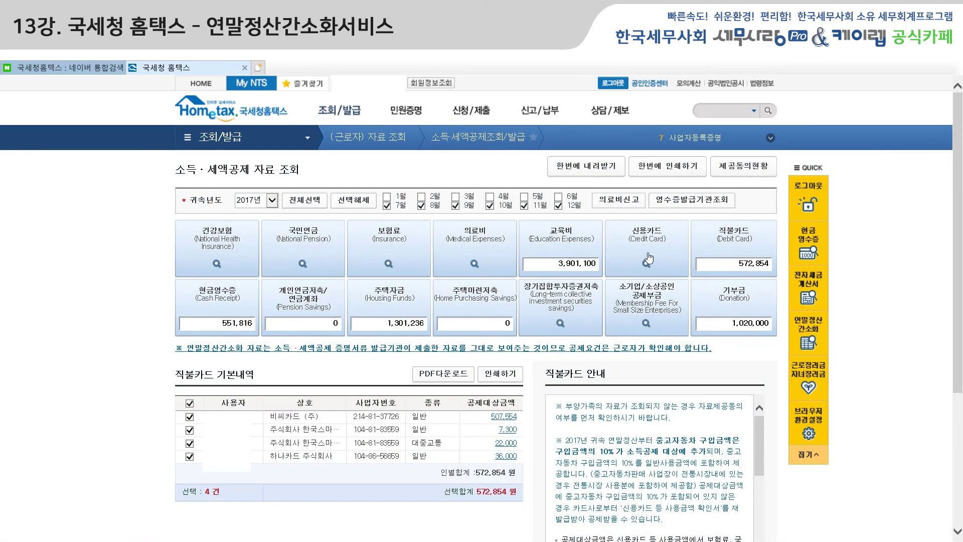
left_click(650, 254)
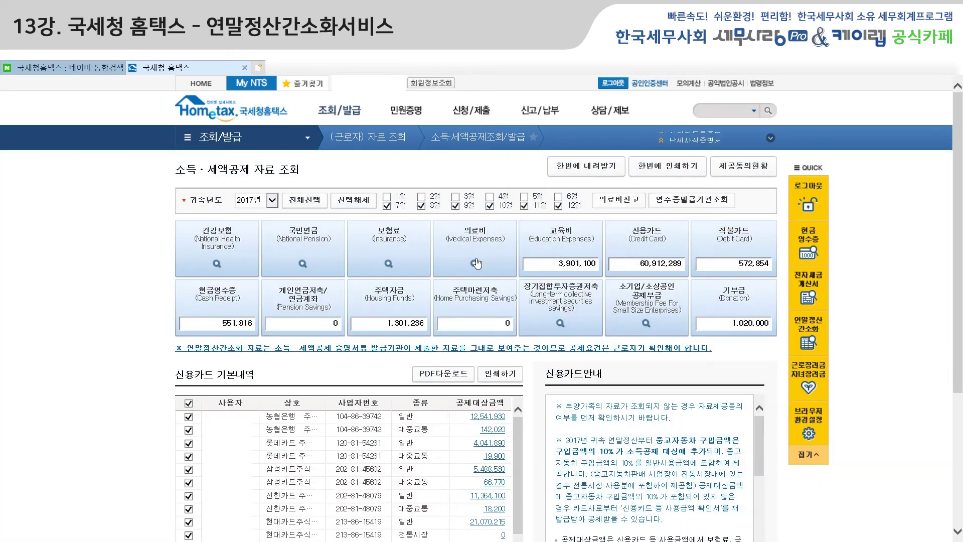
left_click(476, 265)
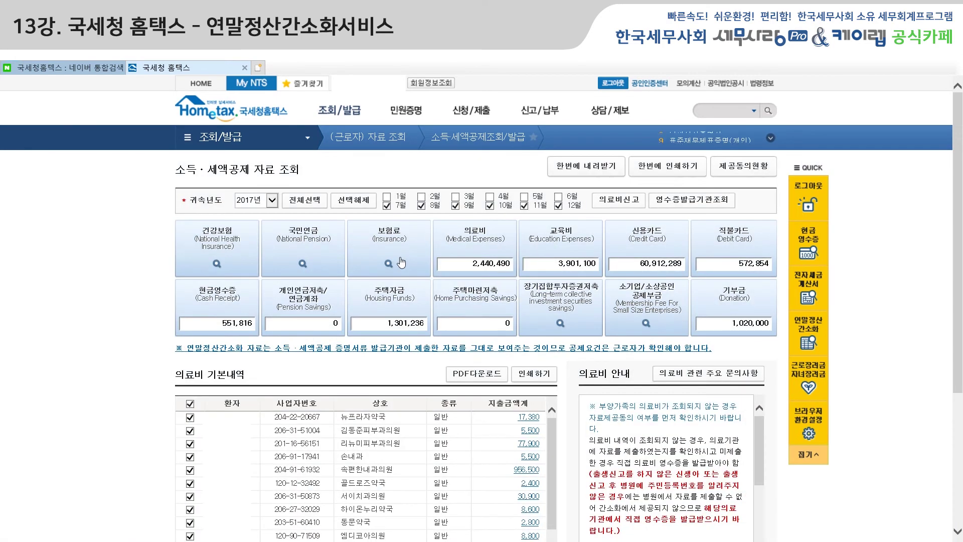
left_click(399, 261)
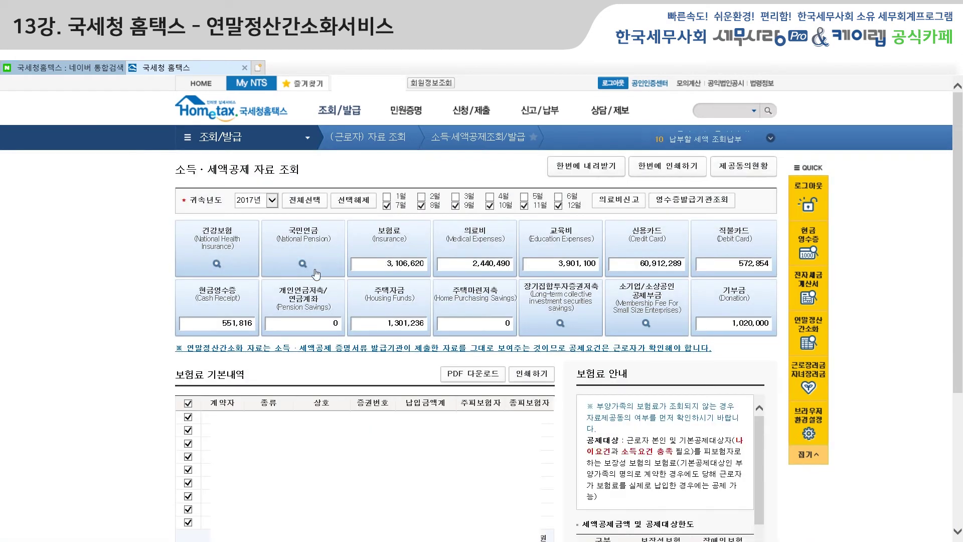
left_click(297, 258)
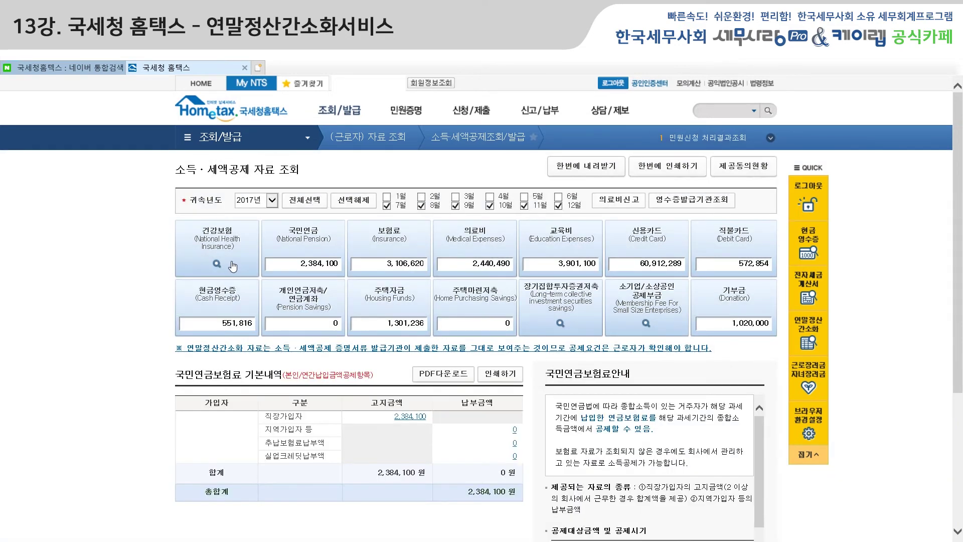
left_click(232, 266)
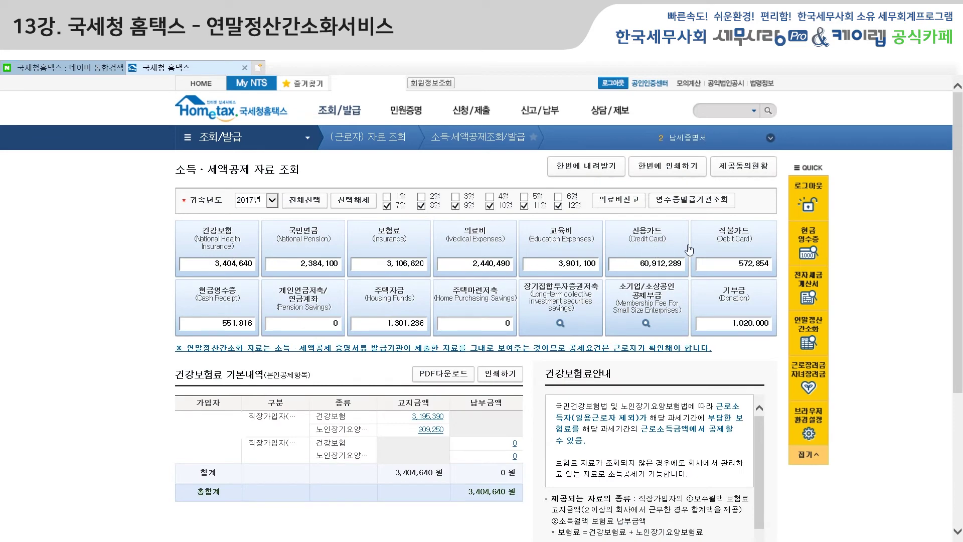
left_click(641, 243)
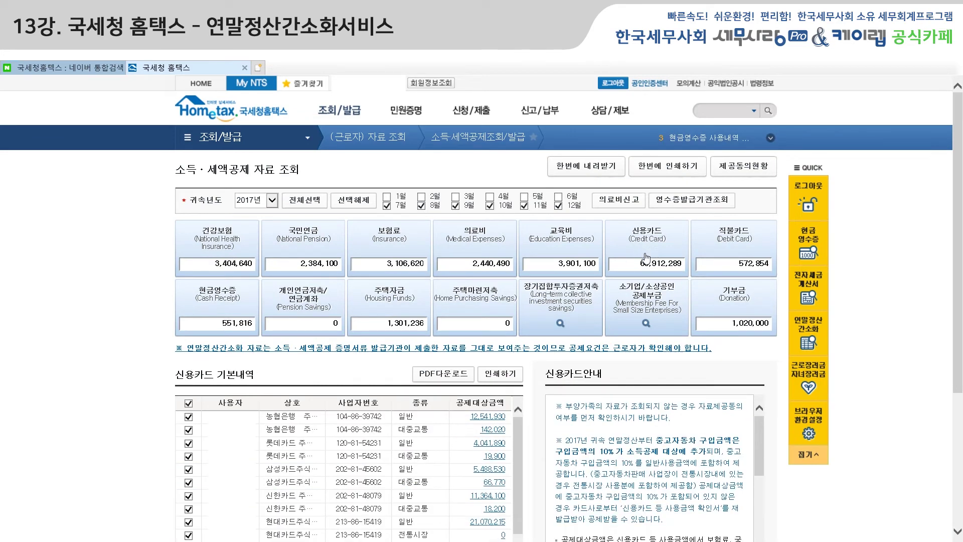
- Read the deduction guidance for credit cards, donations and home purchasing savings (주택마련저축)
left_click_drag(958, 233, 962, 326)
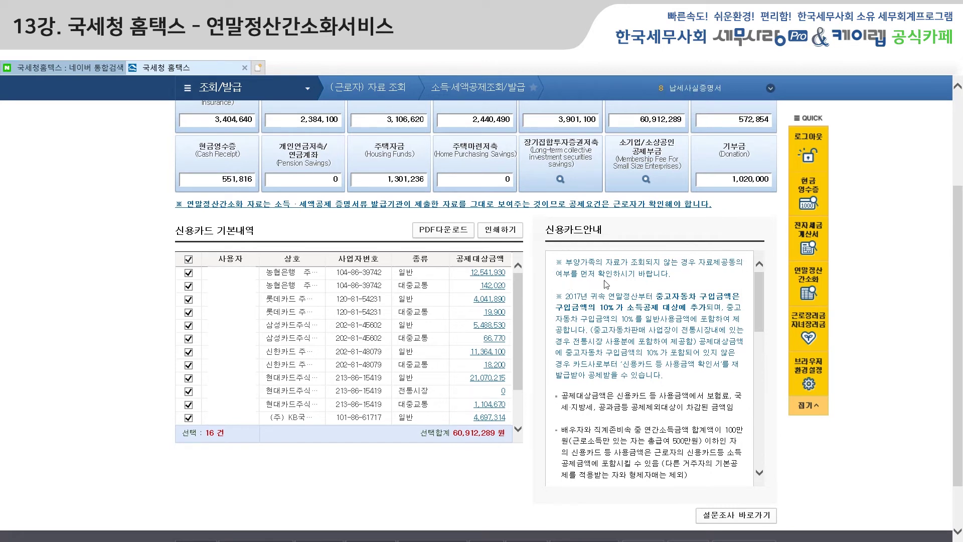
left_click_drag(758, 287, 754, 426)
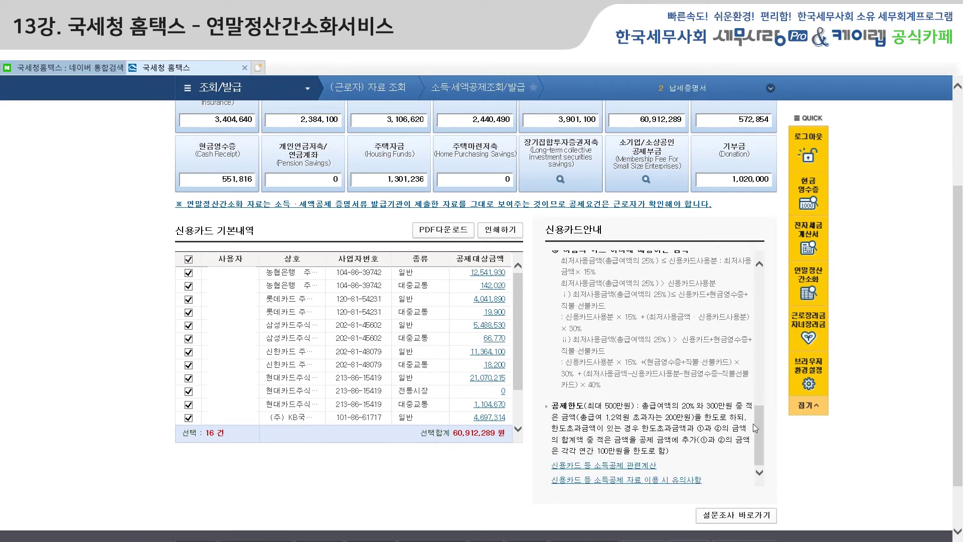
left_click(728, 163)
left_click_drag(758, 289, 753, 402)
left_click(475, 164)
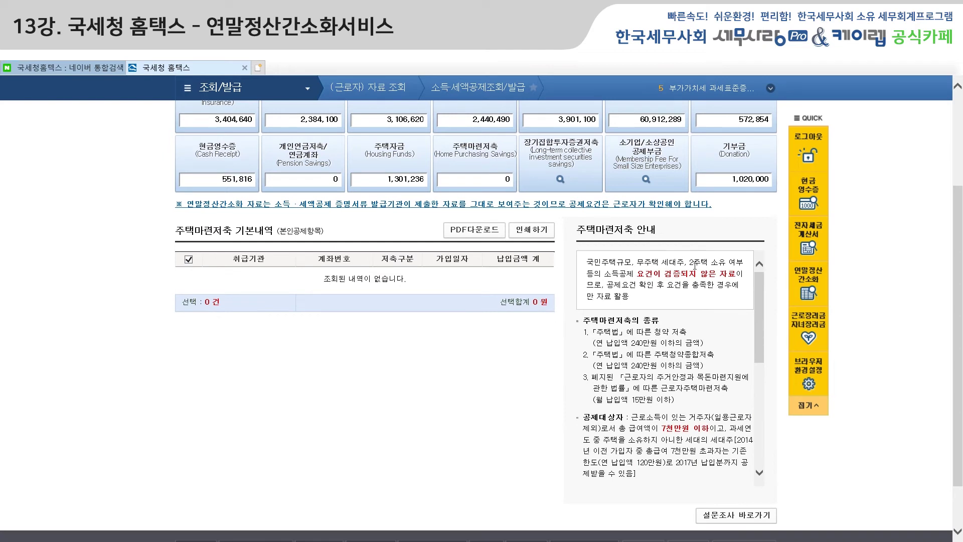
mouse_move(760, 286)
left_mouse_down()
mouse_move(763, 369)
mouse_move(776, 287)
left_mouse_up()
- Request the one-time download (한번에 내려받기) of all available deduction items as a PDF, then cancel the save and close the download window
scroll(746, 259, "up", 3)
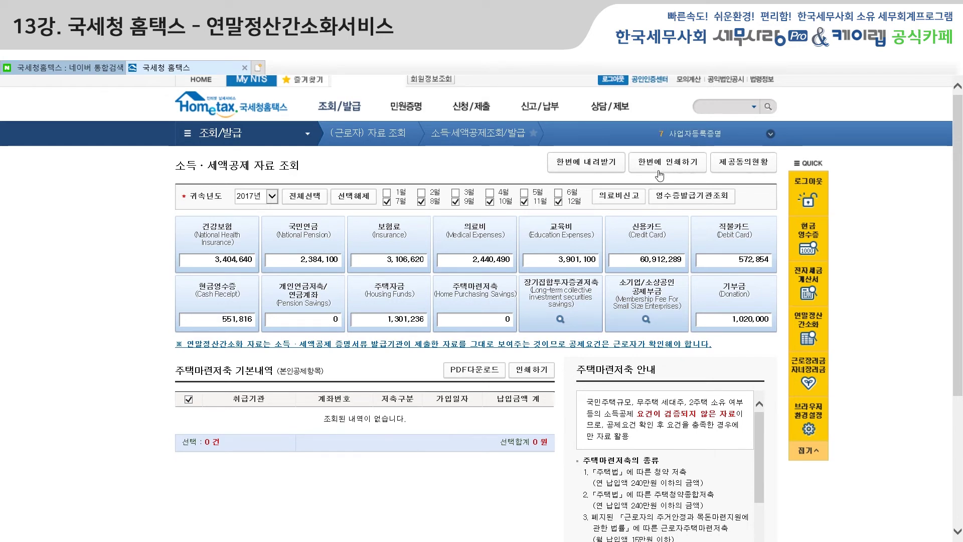
left_click(596, 163)
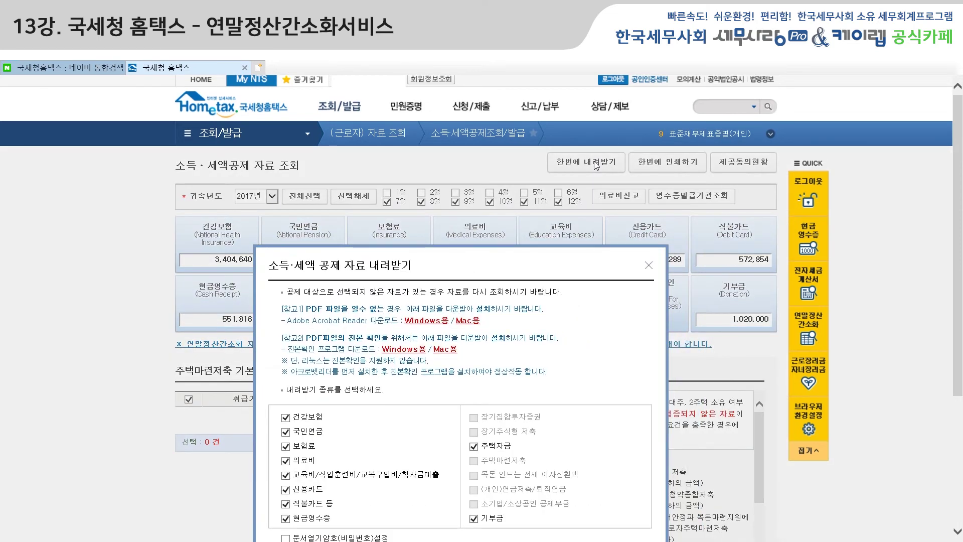
scroll(642, 269, "down", 3)
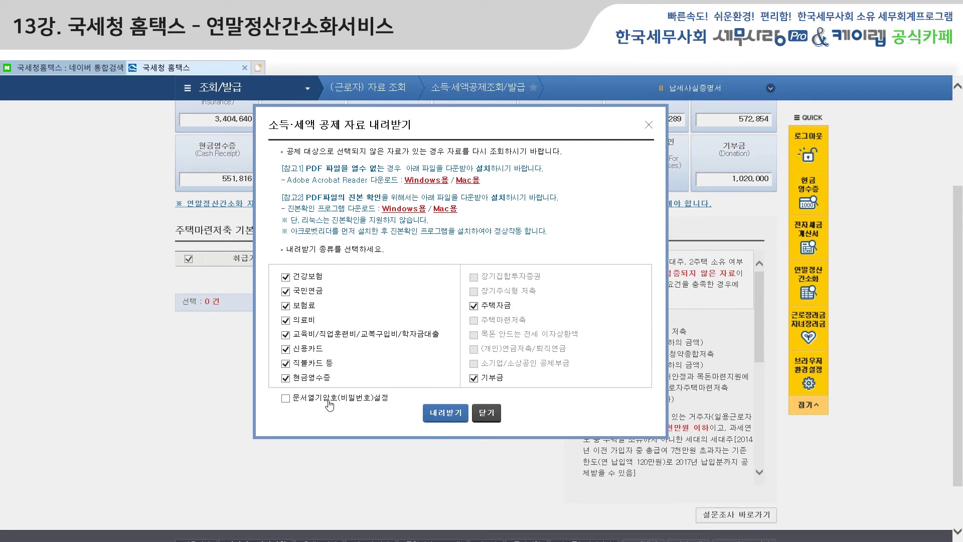
left_click(450, 416)
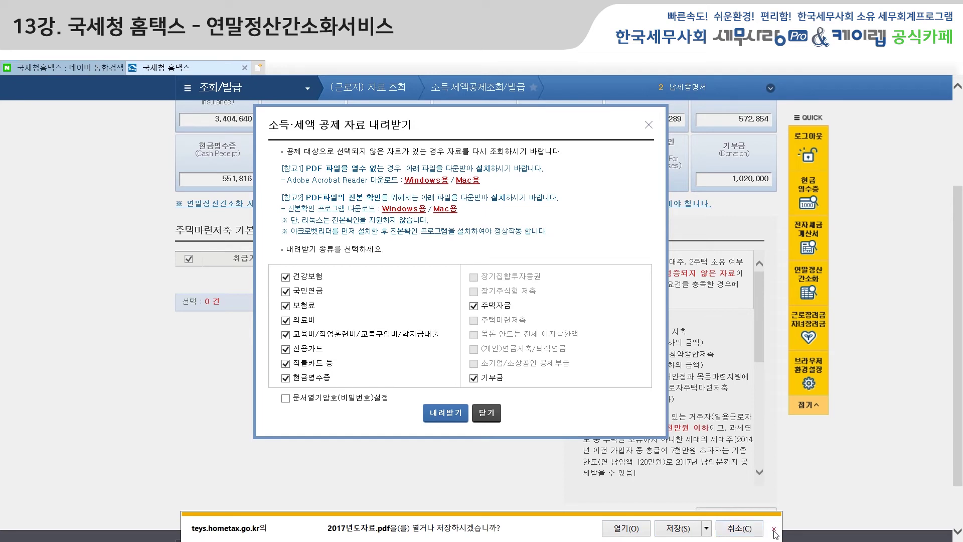
left_click(759, 531)
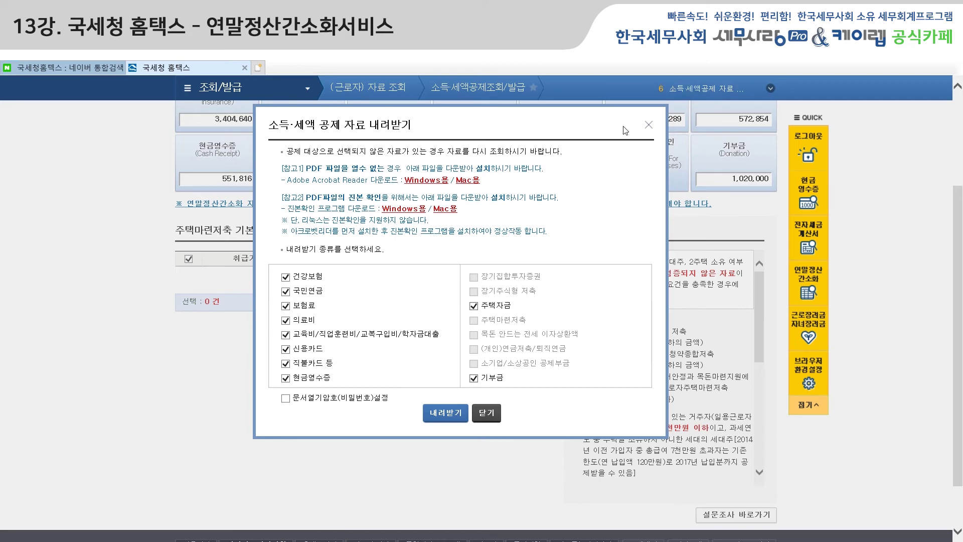
left_click(648, 125)
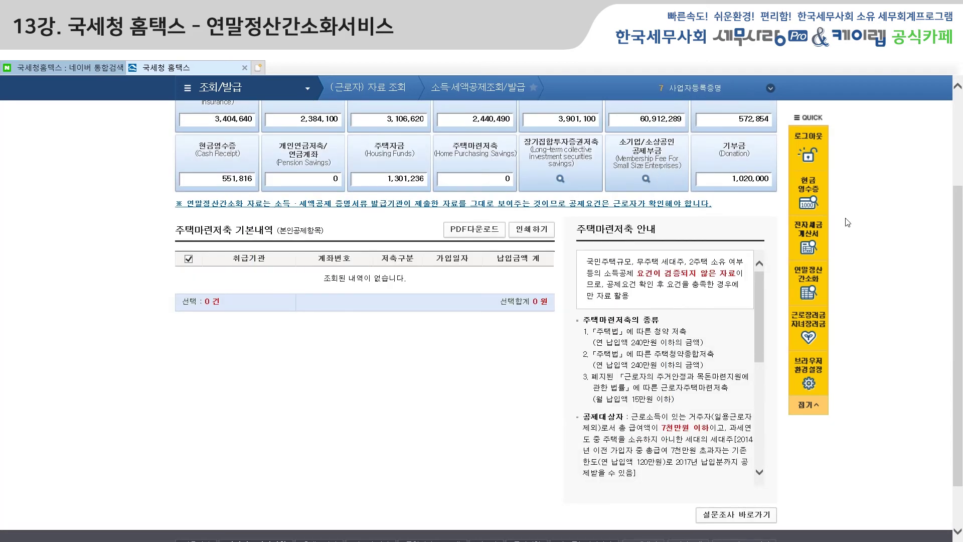
- Open the medical expense report (의료비신고), review its notices on missing records, receipts and excluded items, then return to the deduction data inquiry
scroll(674, 201, "up", 3)
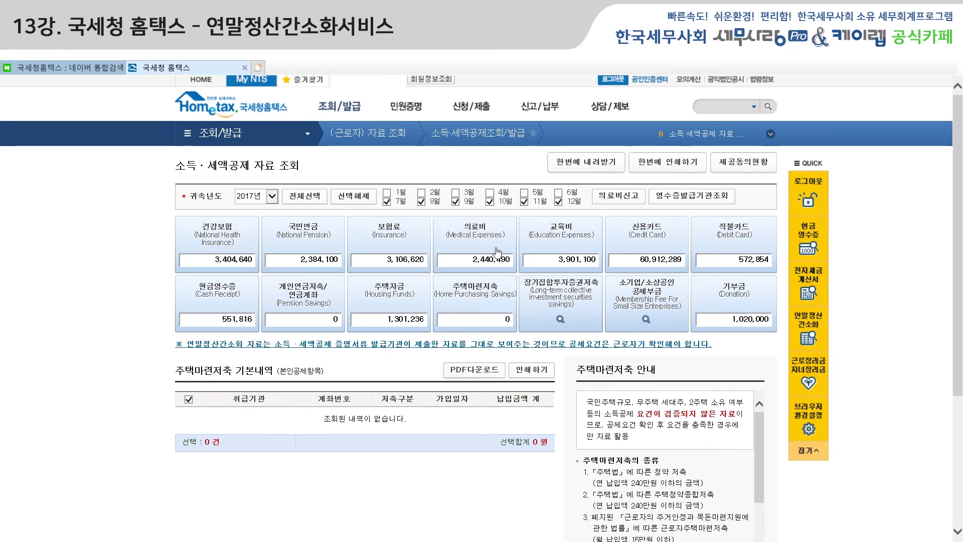
left_click(619, 201)
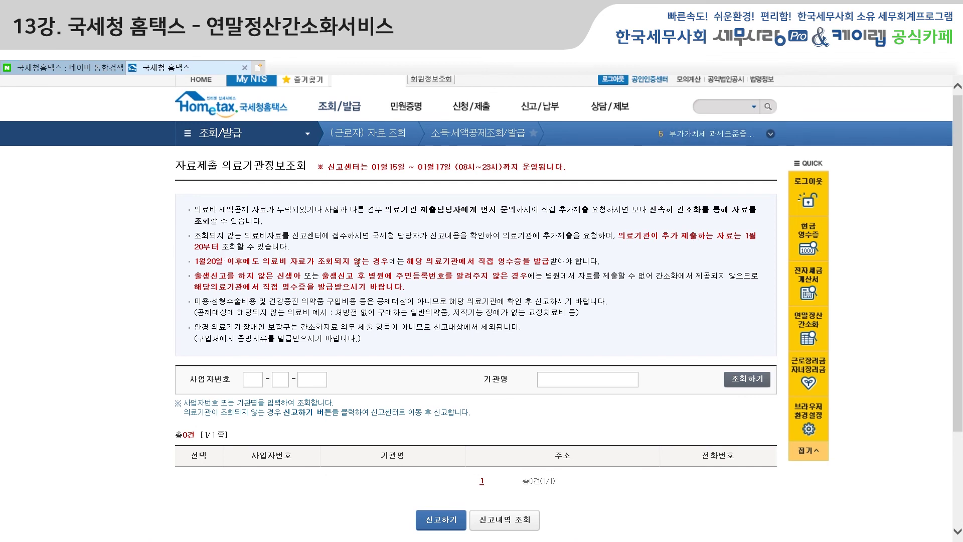
left_click_drag(407, 261, 552, 264)
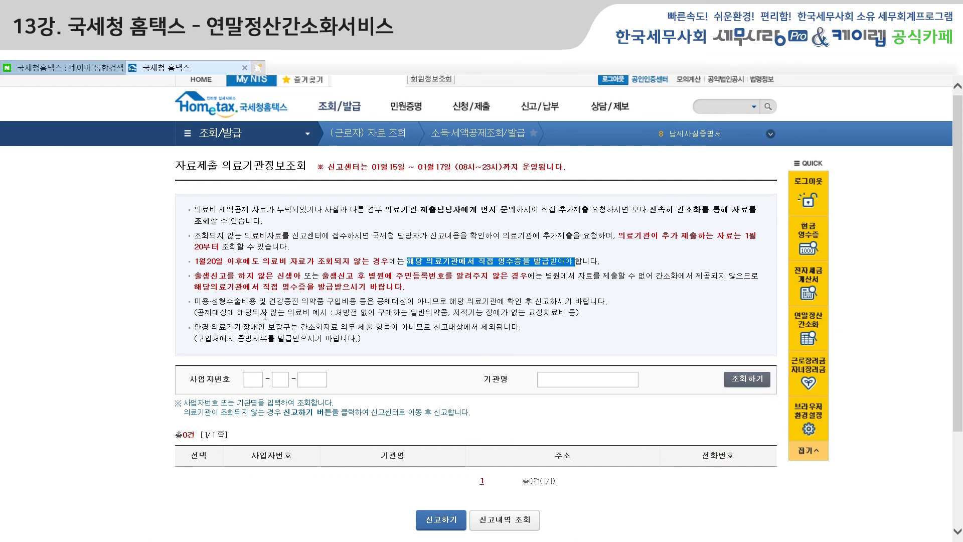
left_click_drag(195, 302, 260, 312)
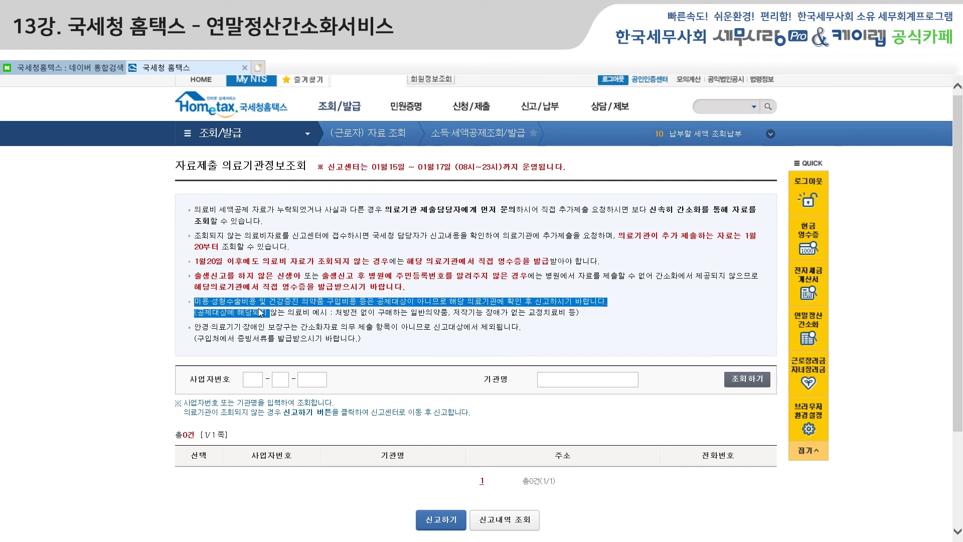
left_click_drag(196, 327, 515, 339)
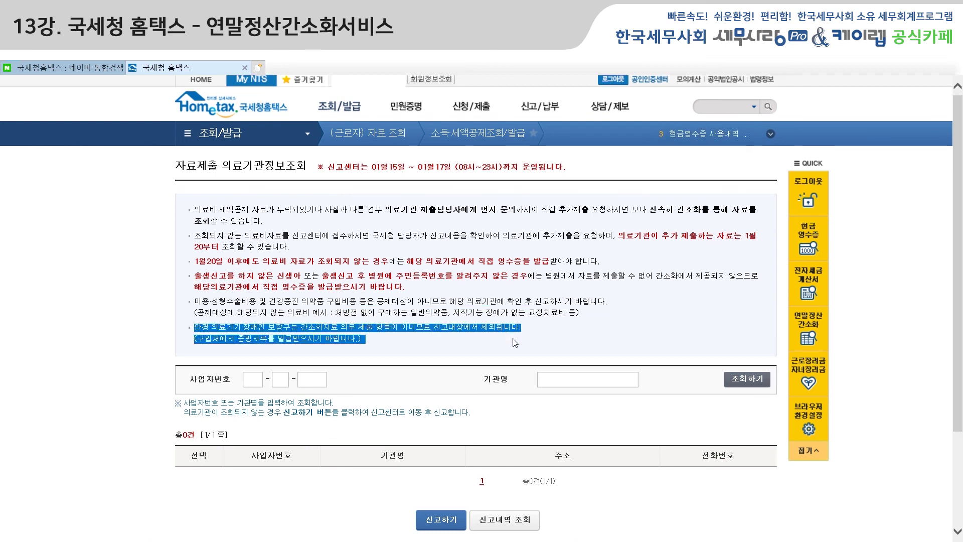
left_click(601, 332)
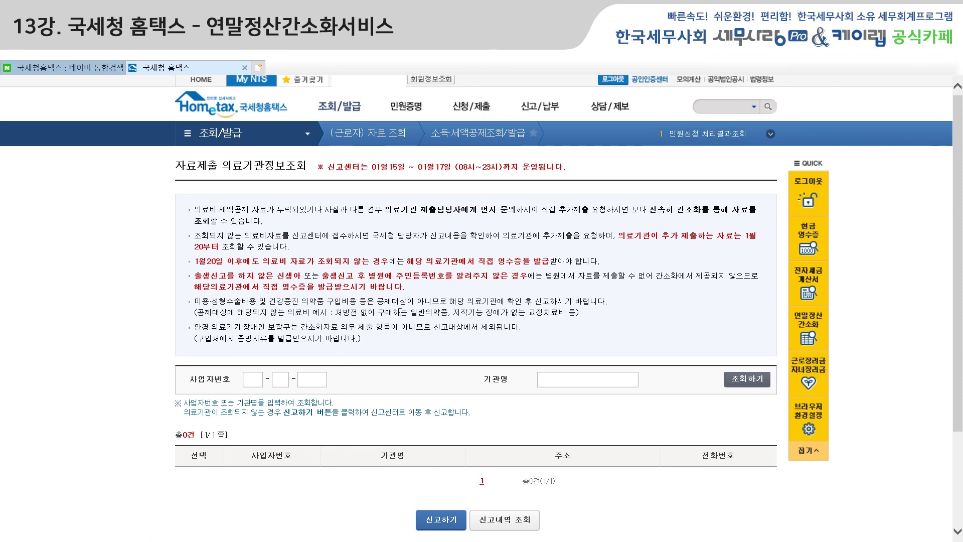
scroll(397, 326, "up", 1)
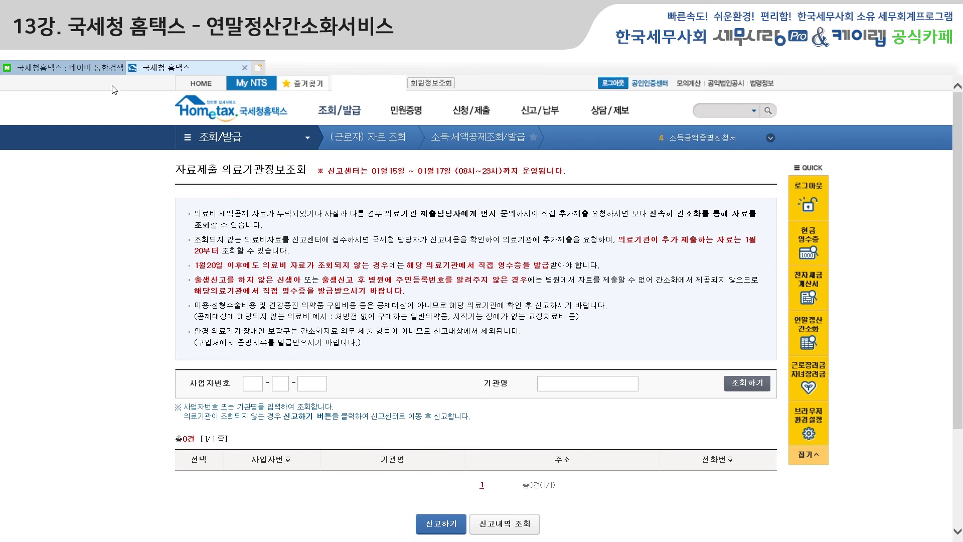
left_click(10, 49)
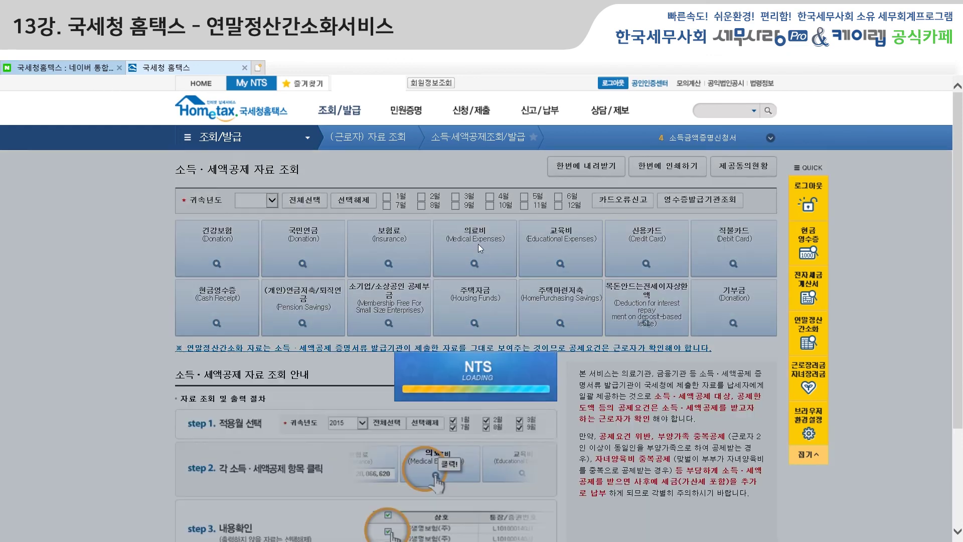